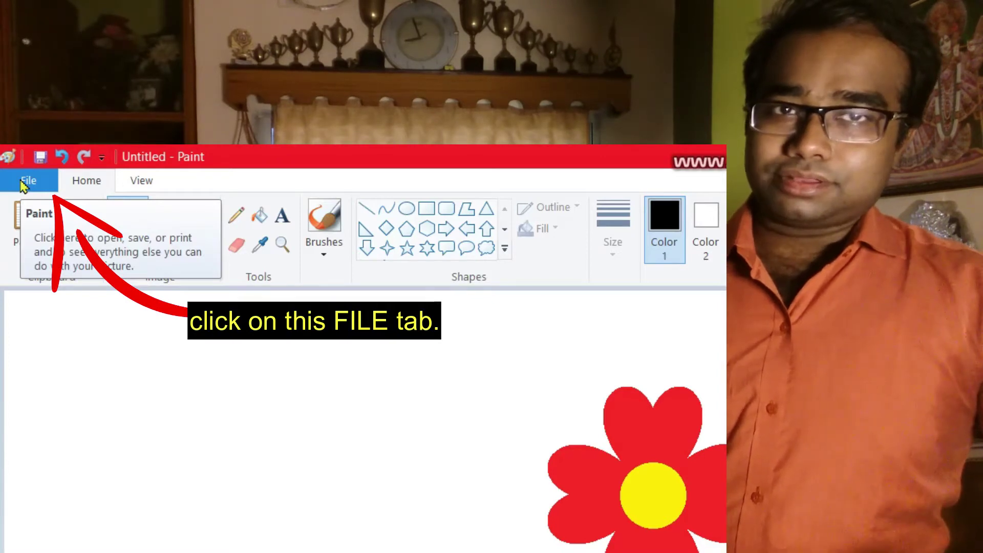
Open the Save As dialog for the untitled flower drawing, set to PNG on the Desktop
left_click(23, 185)
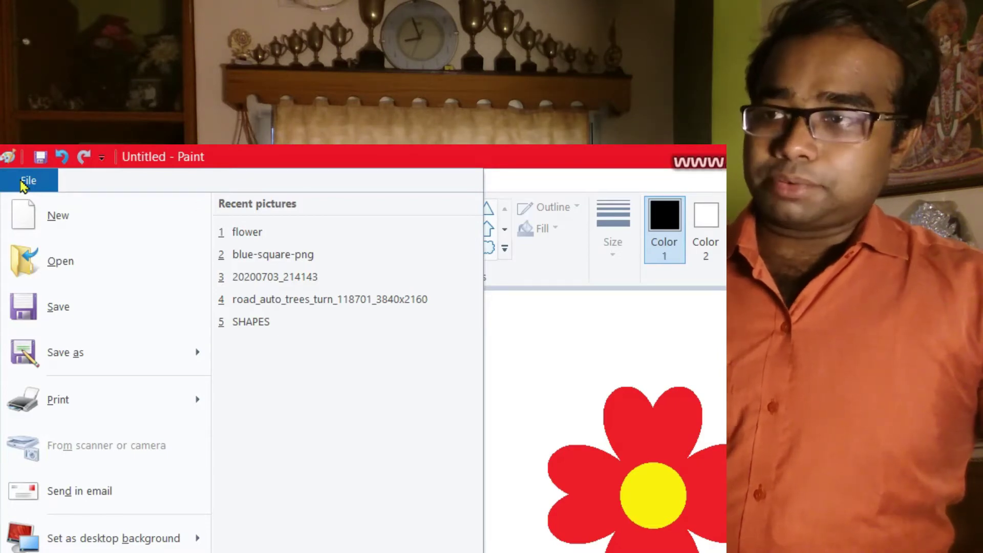
left_click(58, 310)
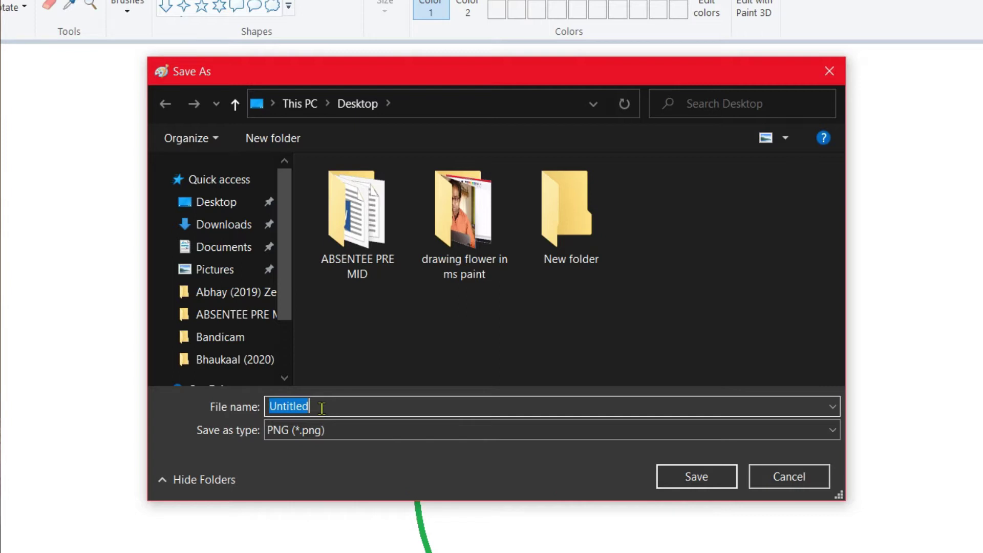
Save the drawing as 'flower' (PNG) on the Desktop, then close Paint
key("BackSpace")
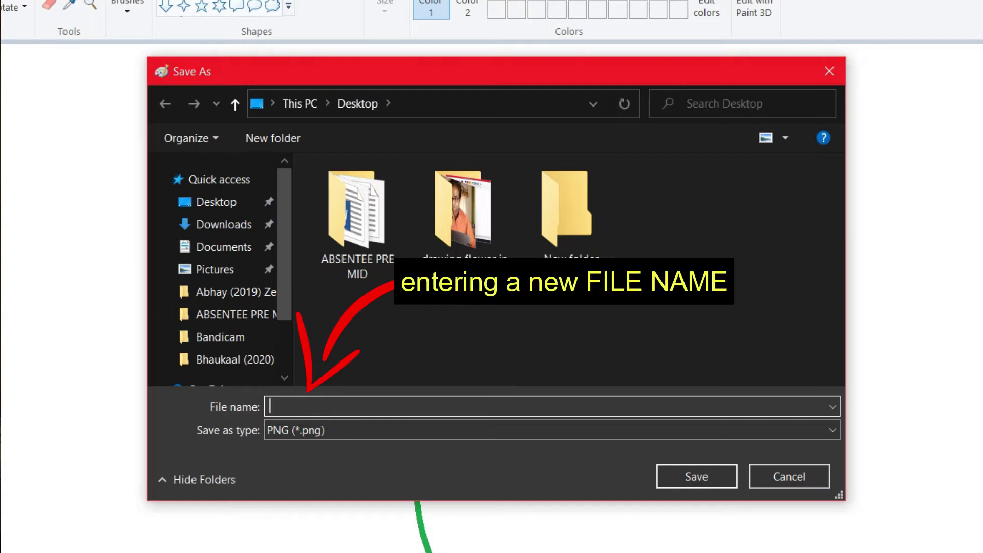
type("flower")
left_click(682, 485)
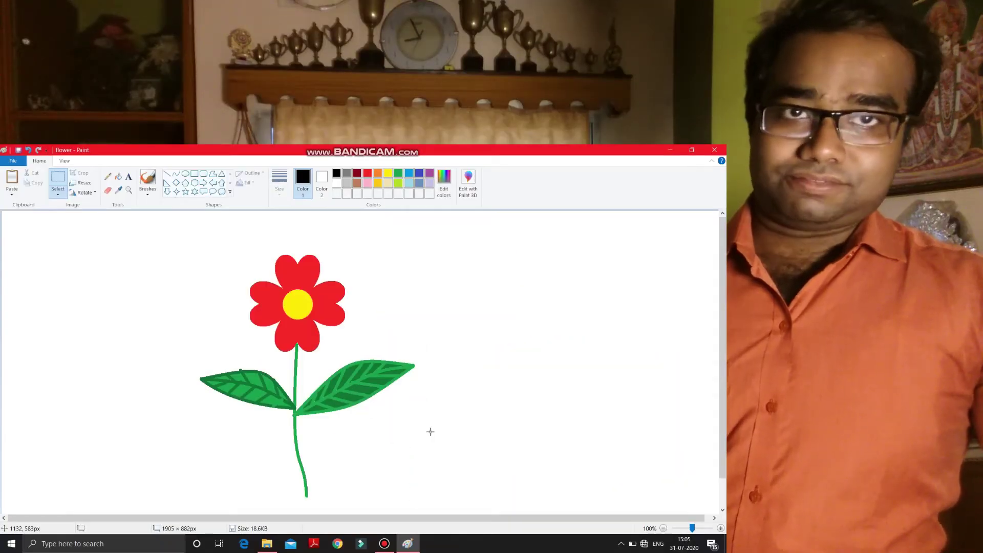
left_click(716, 151)
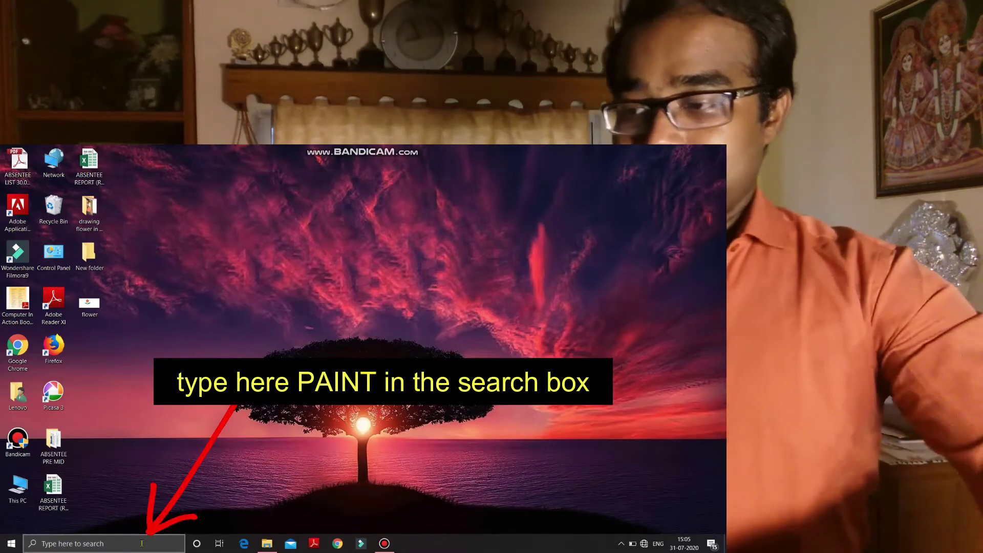
Search Windows for 'paint' and launch Paint to a blank untitled canvas
left_click(145, 541)
type("paint")
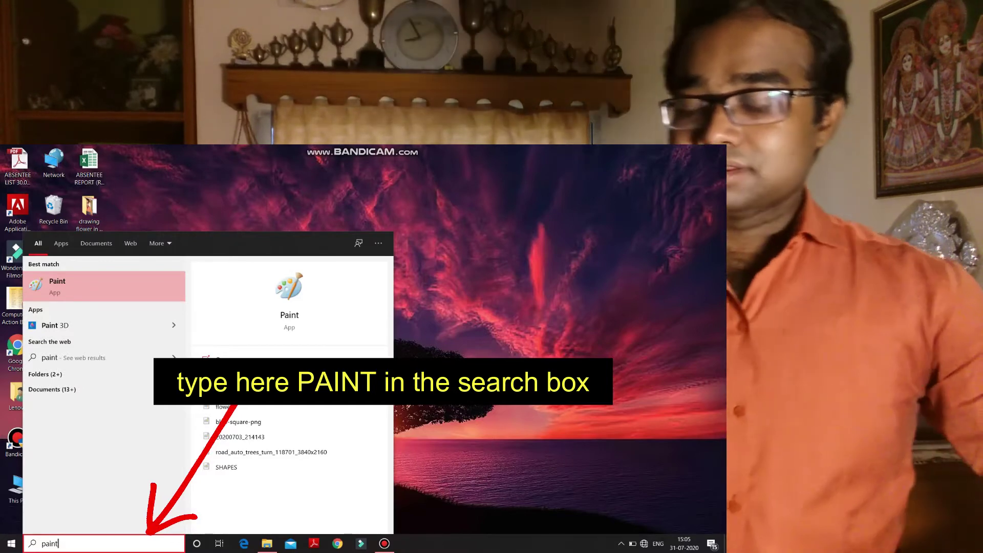
left_click(77, 281)
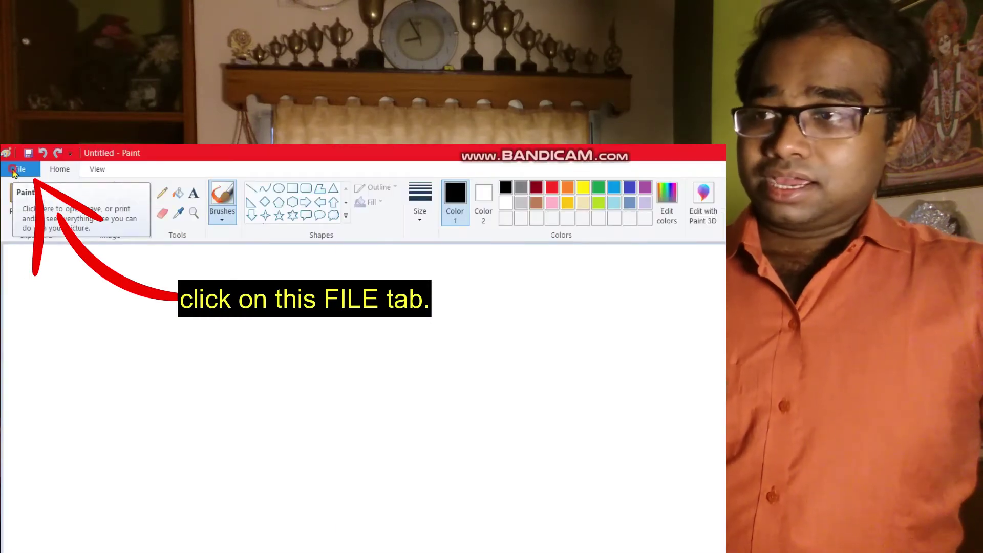
Bring up the Open dialog on the Desktop, using File > Open and Ctrl+O
left_click(14, 171)
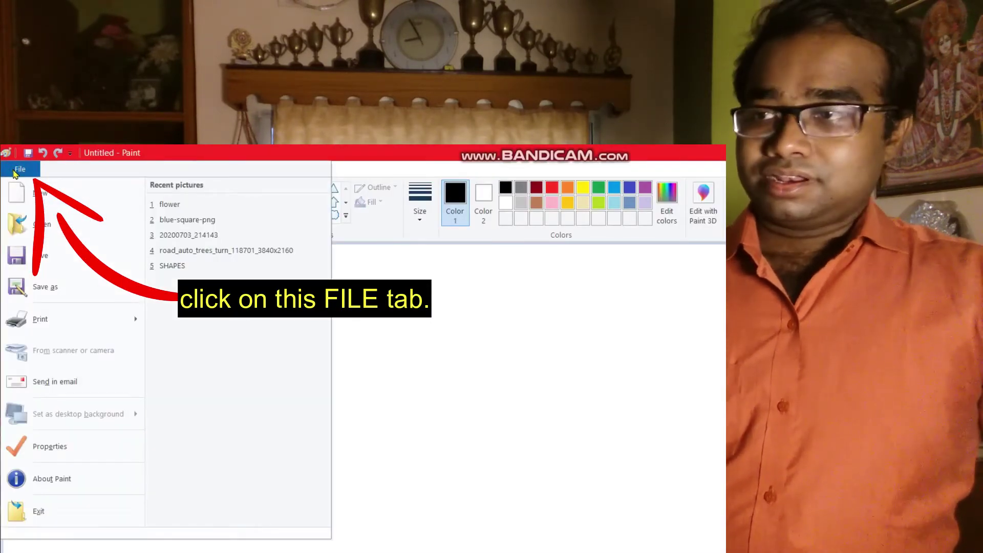
left_click(49, 233)
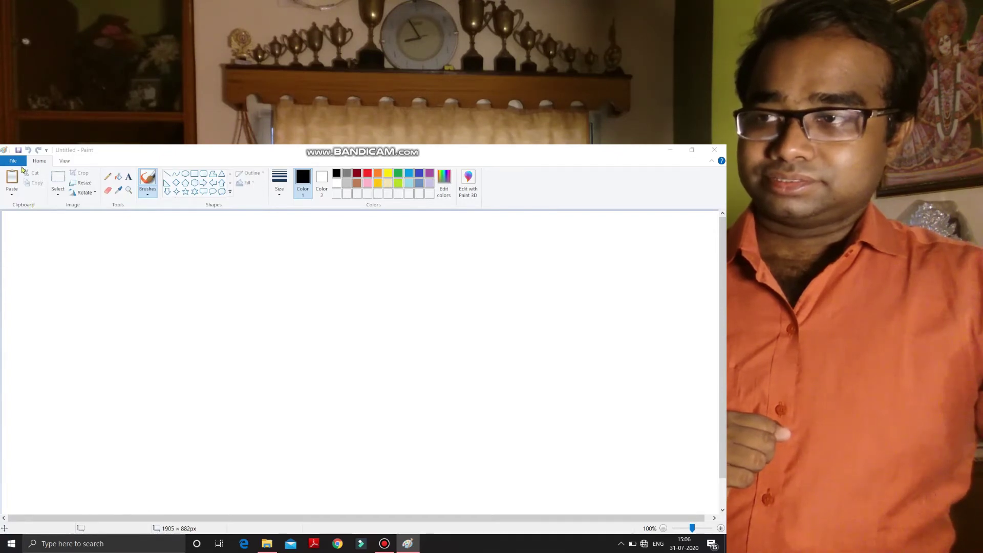
key("ctrl+o")
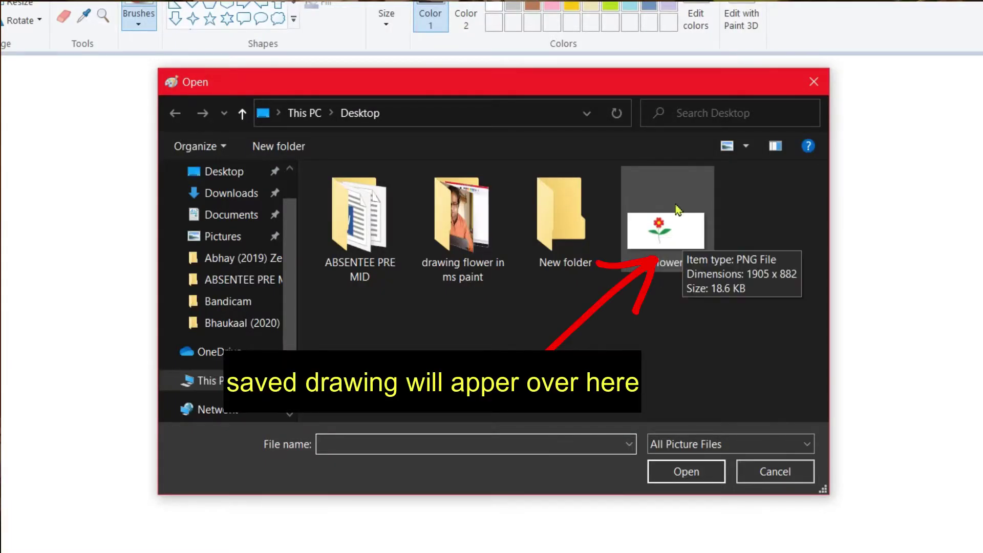
Open the saved 'flower' picture from the Desktop
left_click(665, 245)
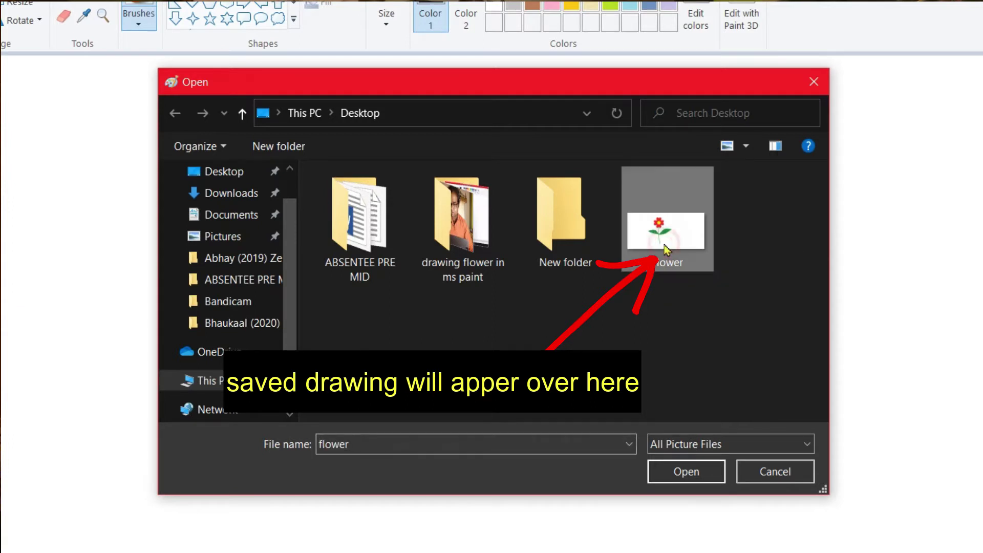
left_click(691, 472)
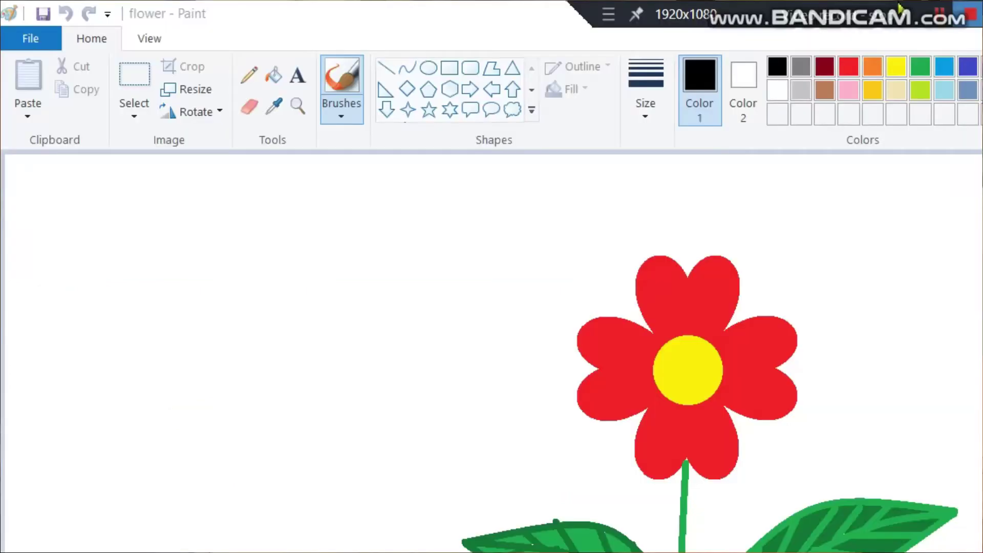
Start a new blank picture in place of the flower
left_click(49, 44)
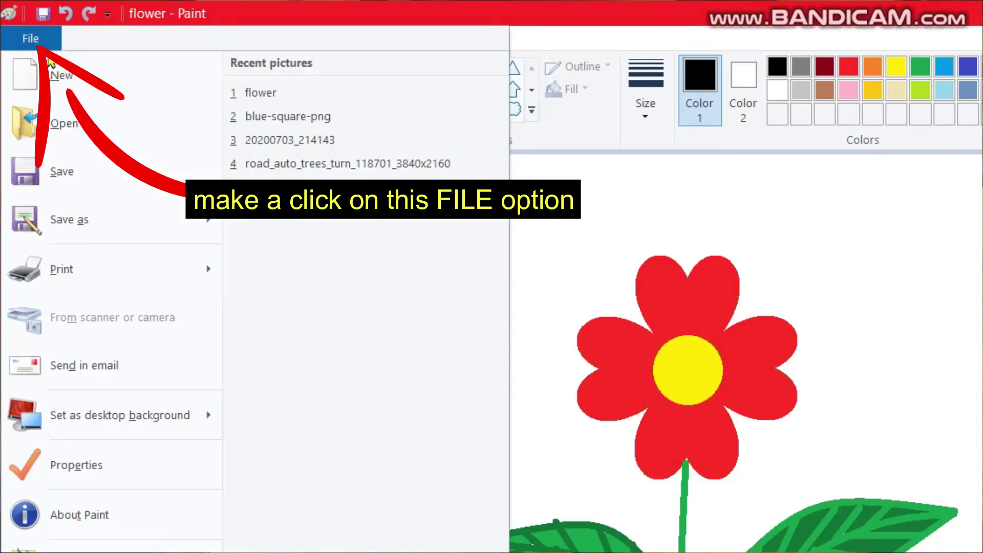
left_click(80, 79)
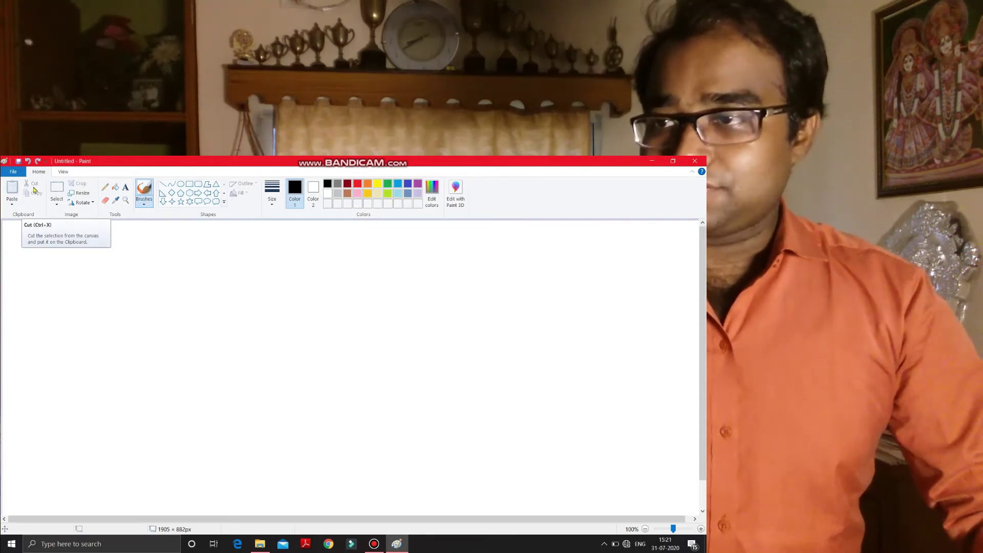
Draw a large oval face about 475×456px with two small oval eyes inside
left_click(181, 185)
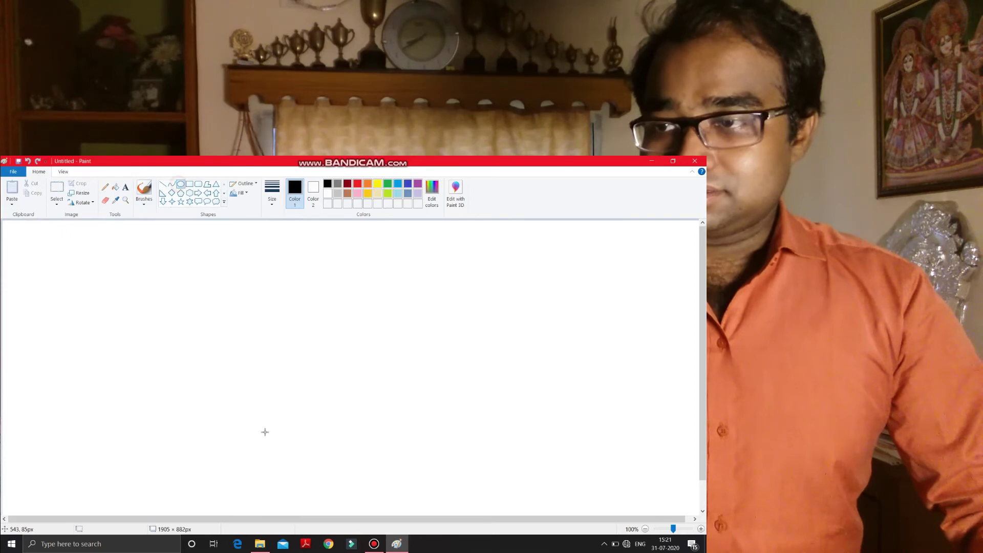
mouse_move(172, 280)
left_mouse_down()
mouse_move(345, 425)
mouse_move(346, 447)
left_mouse_up()
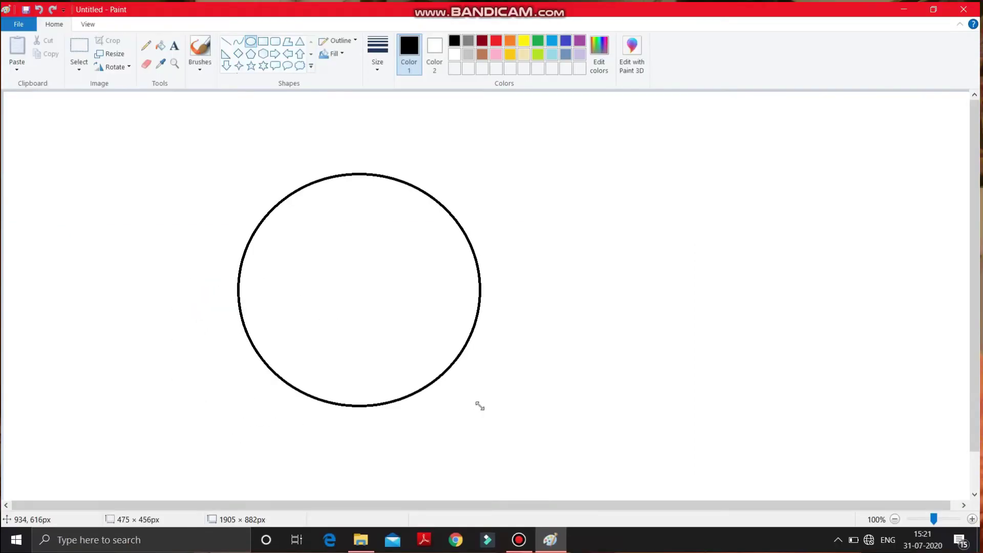
left_click_drag(480, 406, 480, 406)
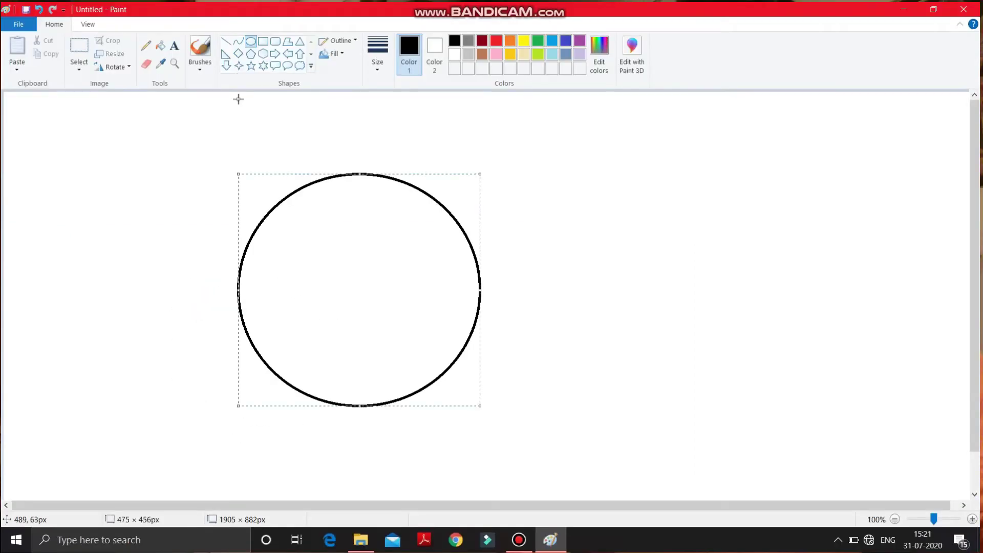
left_click(517, 208)
left_click_drag(290, 226, 330, 268)
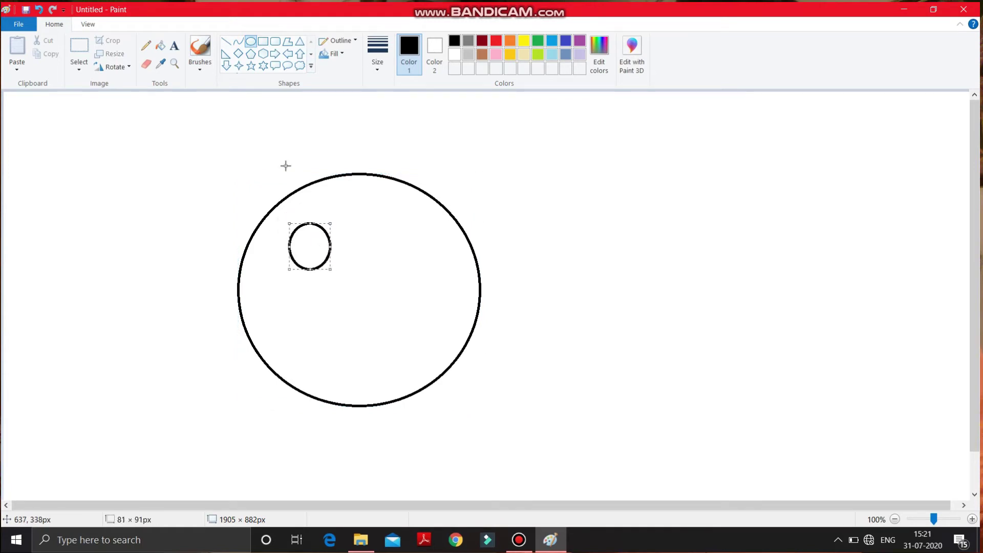
left_click_drag(379, 225, 429, 274)
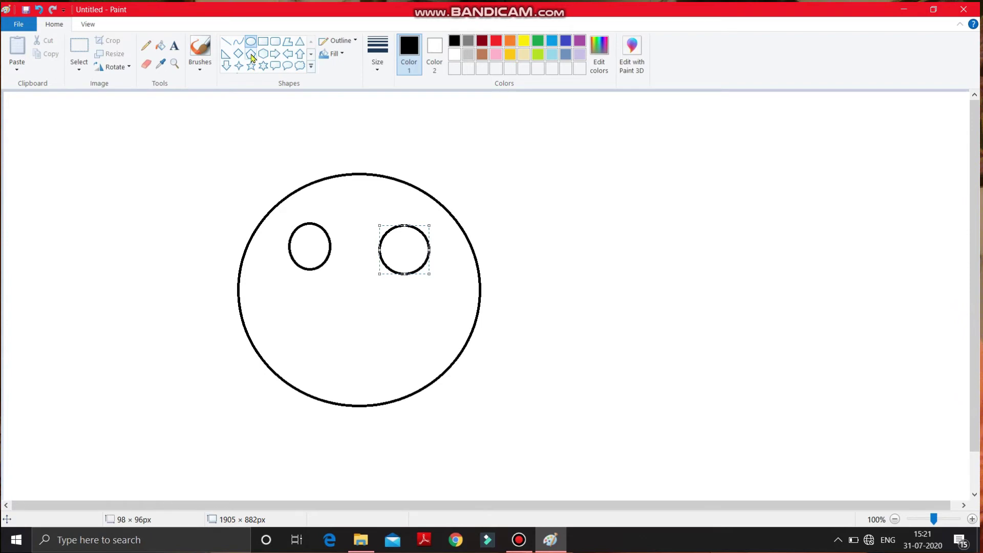
Draw a curved smile across the lower face with the Curve shape
left_click(238, 41)
left_click_drag(279, 311, 440, 310)
mouse_move(358, 336)
left_mouse_down()
mouse_move(359, 363)
mouse_move(353, 342)
left_mouse_up()
left_click(478, 359)
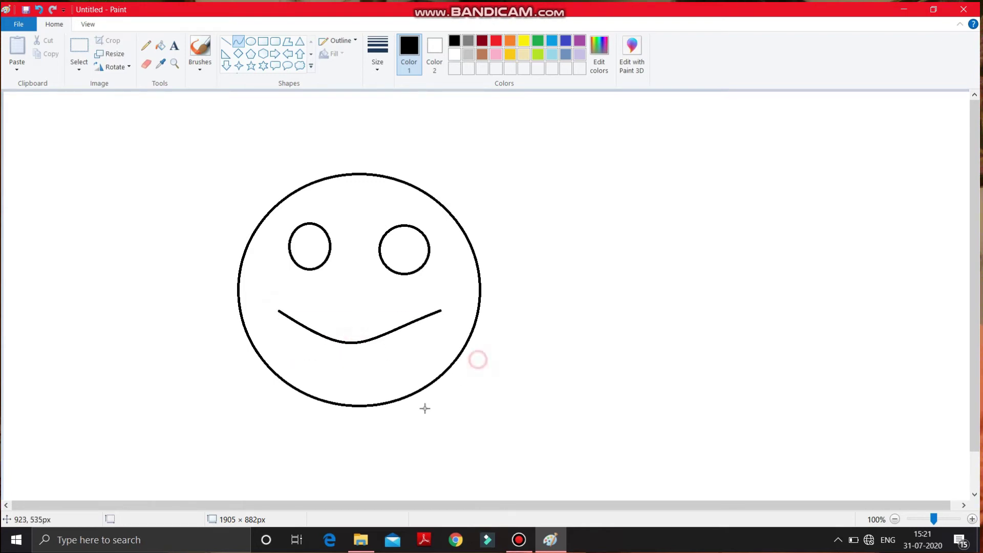
left_click(160, 46)
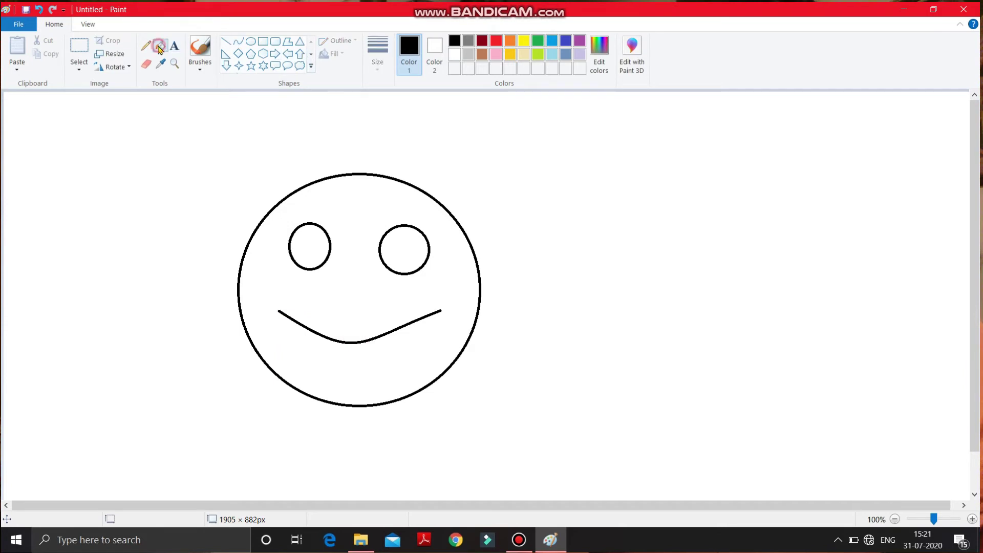
Fill the face yellow and both eyes orange
left_click(523, 45)
left_click(368, 287)
left_click(506, 45)
left_click(418, 257)
left_click(310, 246)
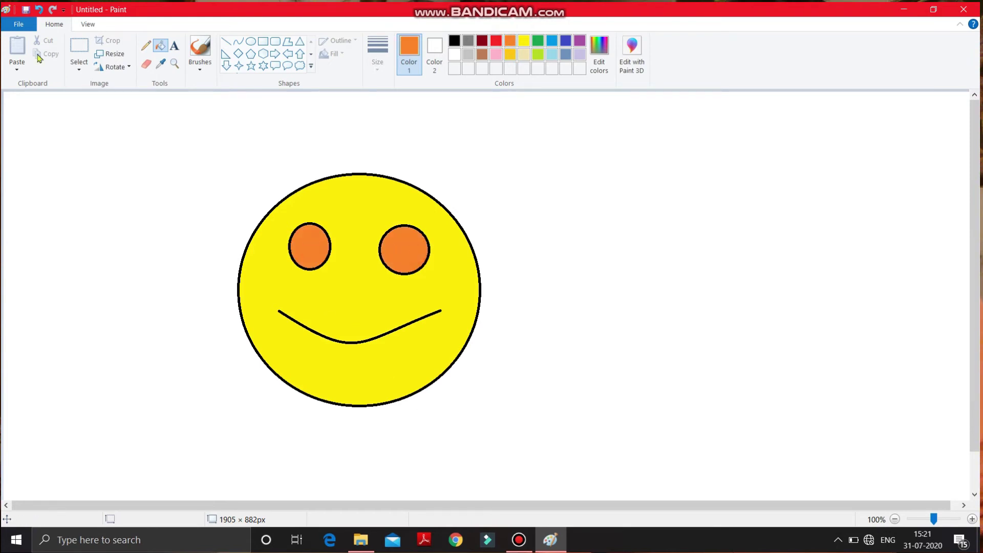
left_click(17, 28)
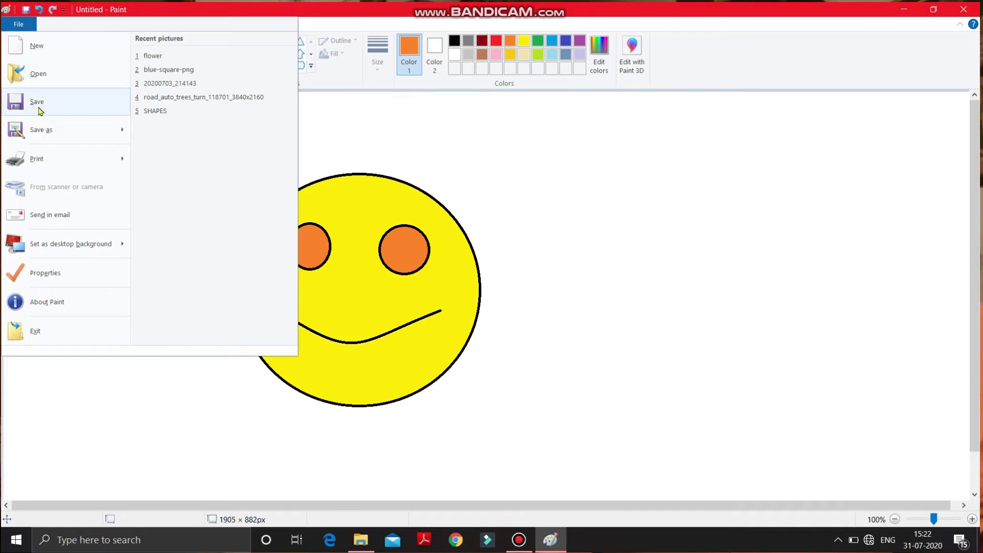
Save the picture as 'smiley' (PNG) on the Desktop
left_click(38, 104)
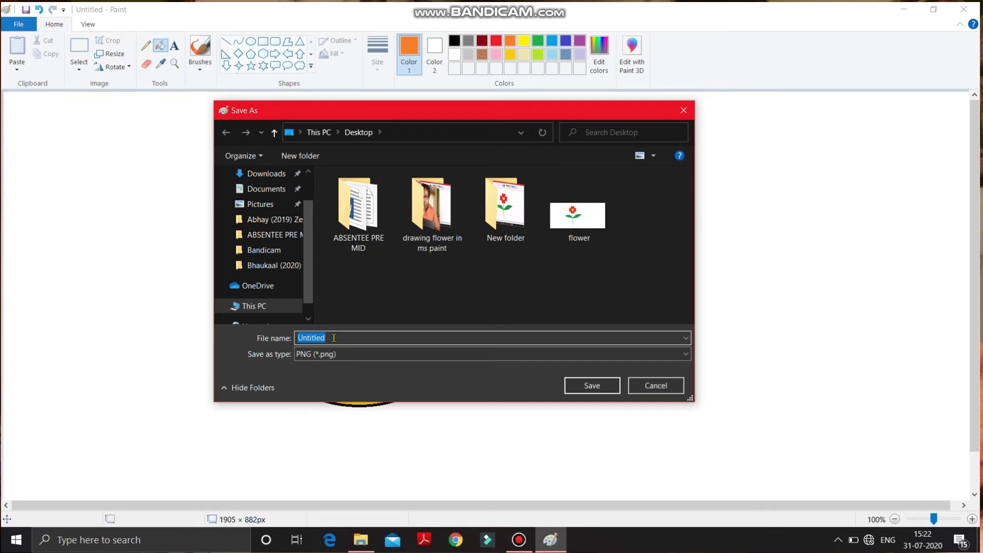
key("BackSpace")
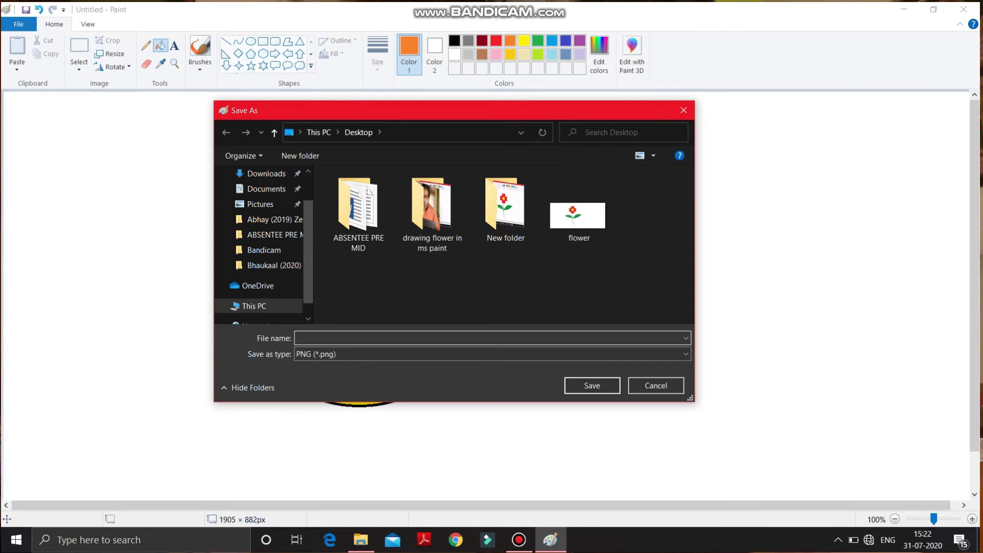
type("smil")
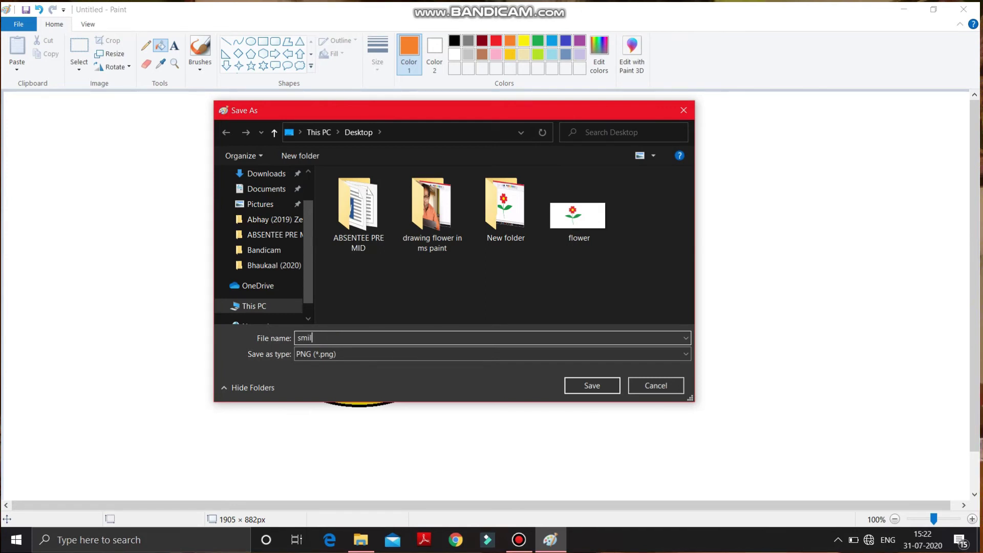
type("ey")
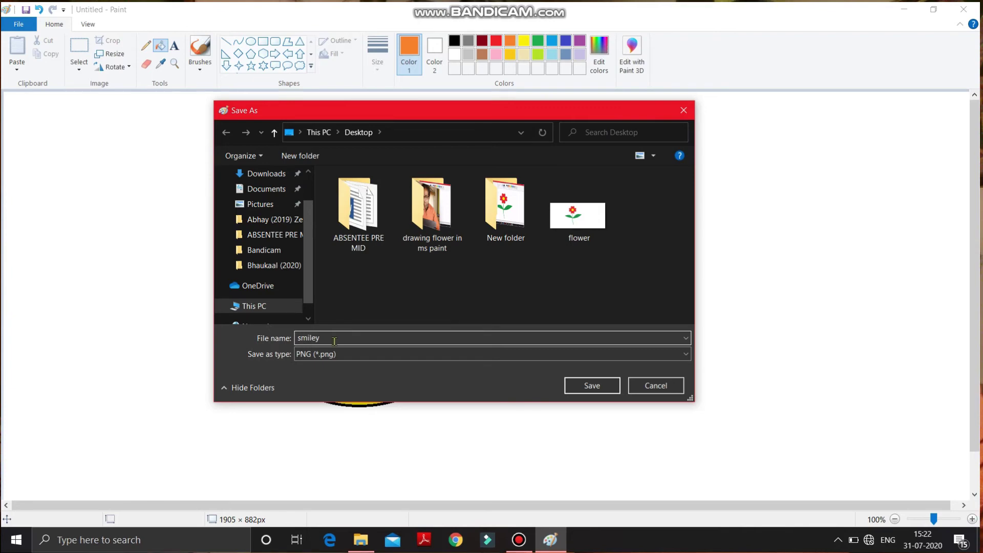
left_click(591, 384)
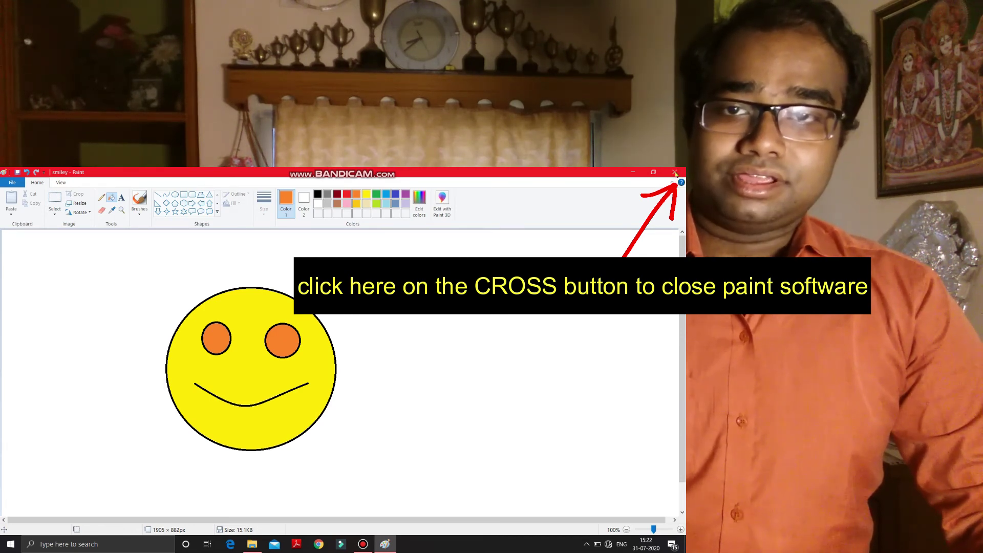
Close the Paint window holding the smiley picture
left_click(675, 173)
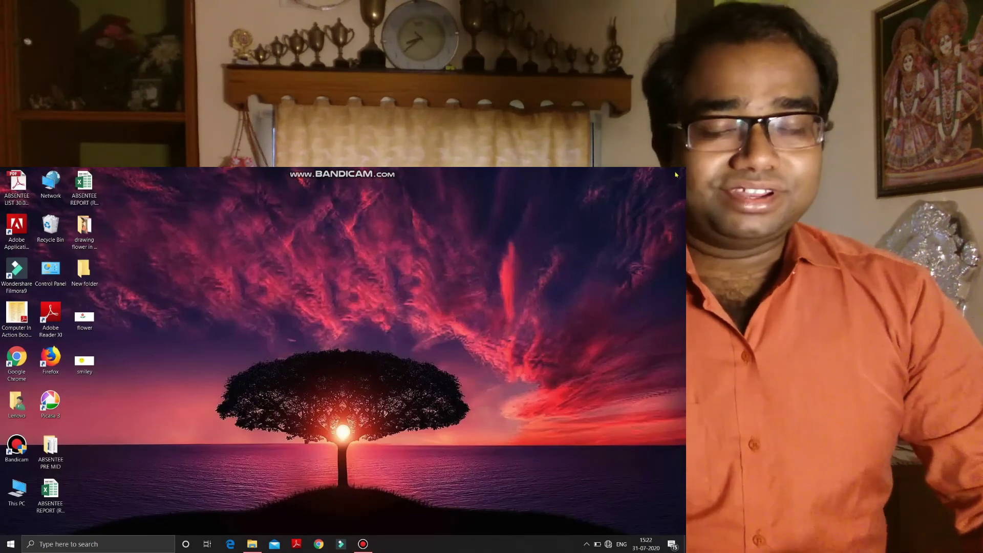